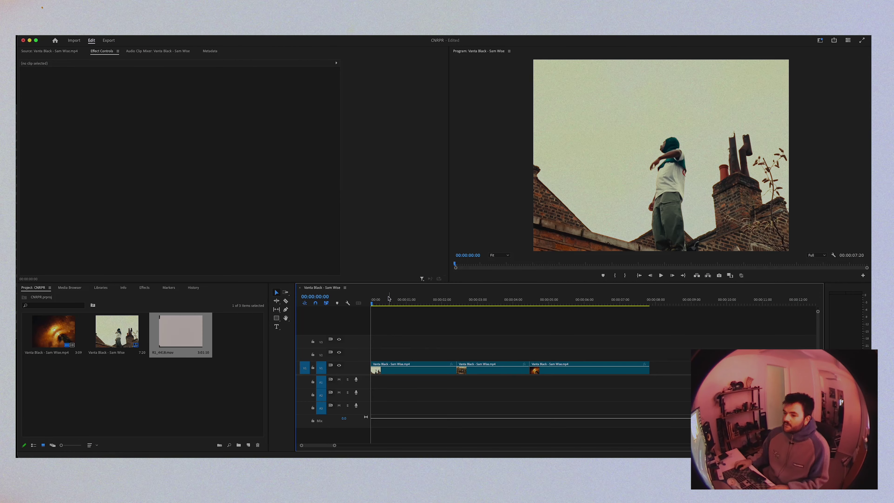
Play back the opening of the sequence from its start
{"action": "left_click_drag", "start_coordinate": [393, 302], "coordinate": [218, 290]}
{"action": "key", "text": "space"}
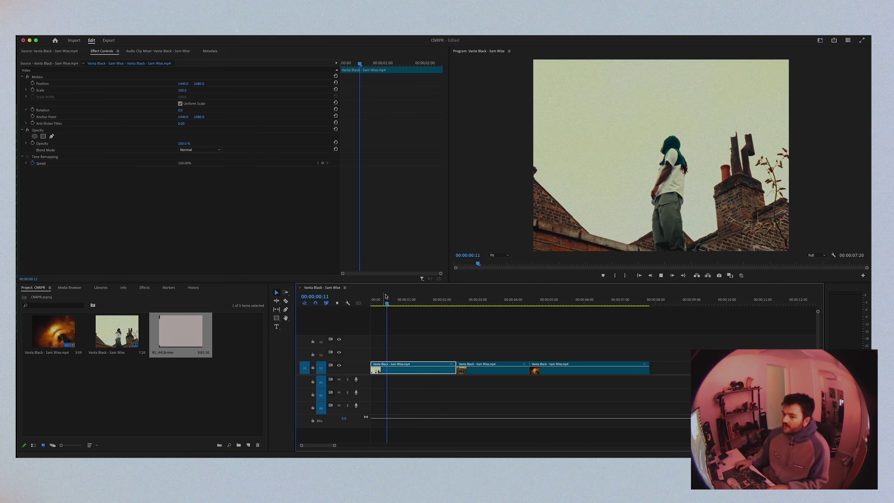
{"action": "key", "text": "space"}
{"action": "key", "text": "space"}
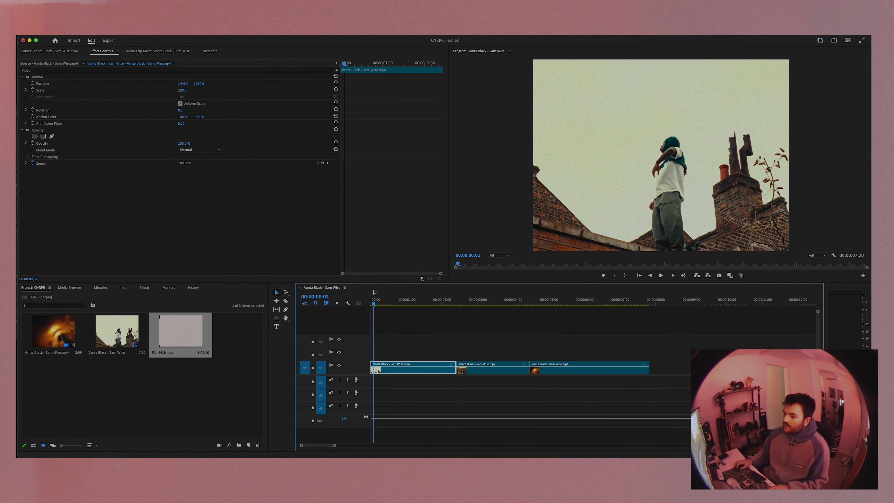
{"action": "key", "text": "space"}
{"action": "key", "text": "space"}
Create a pure white (FFFFFF) colour matte named WHITE
{"action": "left_click", "coordinate": [248, 445]}
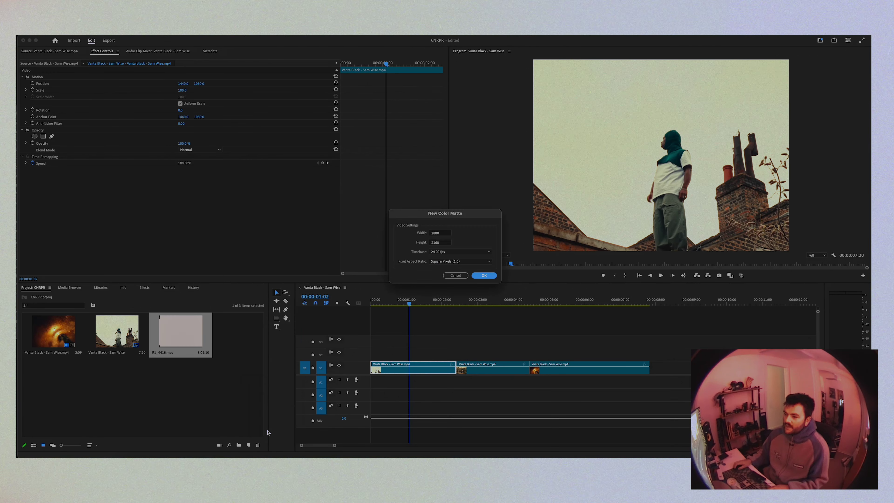
{"action": "left_click", "coordinate": [483, 275]}
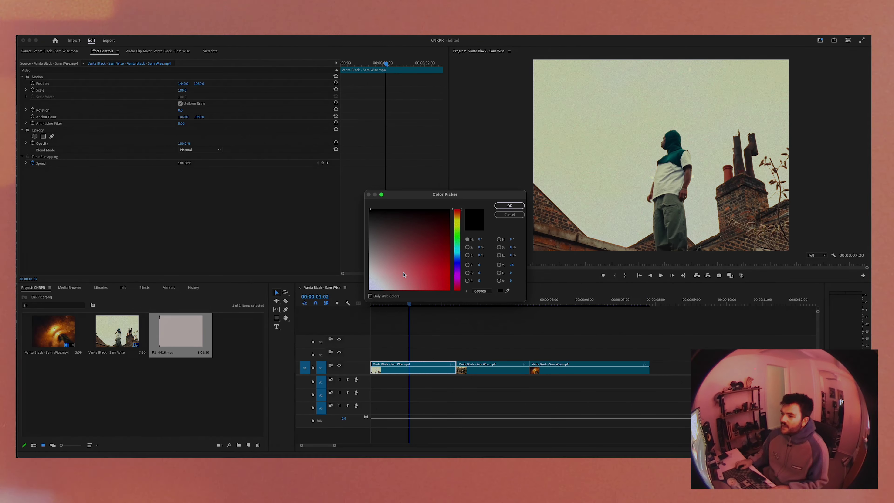
{"action": "left_click_drag", "start_coordinate": [380, 307], "coordinate": [349, 308]}
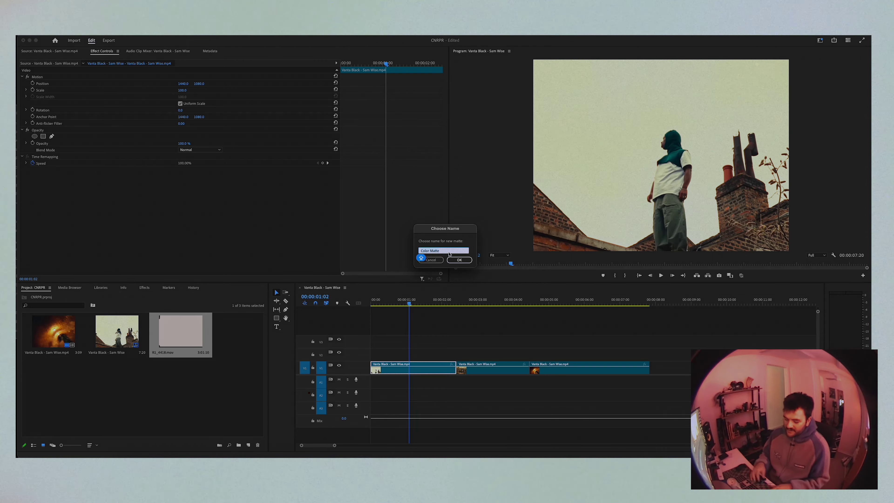
{"action": "type", "text": "WHITE"}
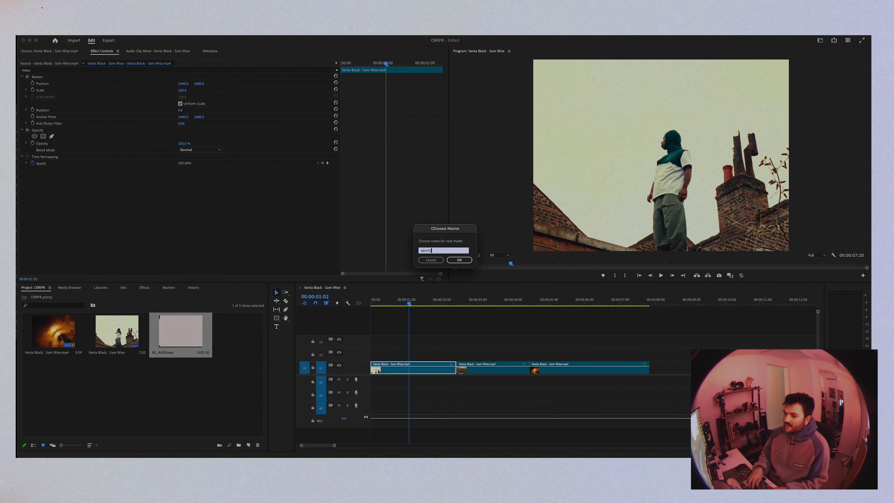
{"action": "key", "text": "Return"}
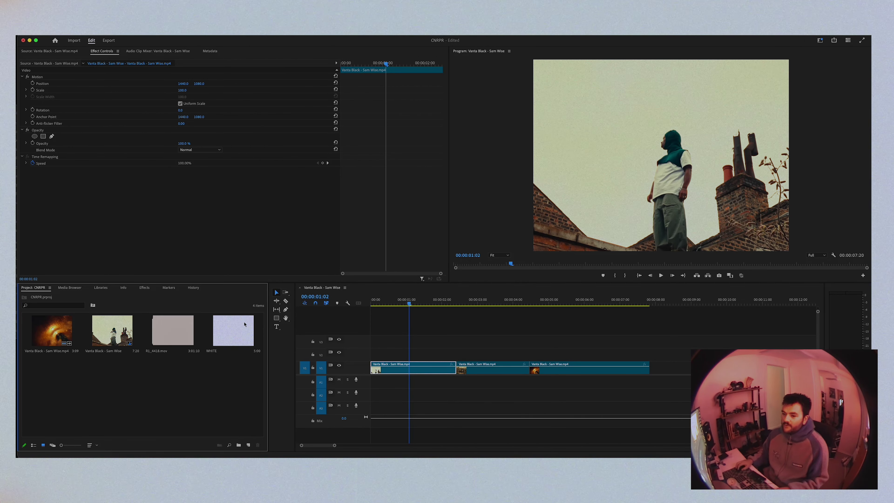
Place the WHITE matte on V2 at the first cut and trim it to a few frames
{"action": "left_click_drag", "start_coordinate": [232, 329], "coordinate": [510, 338]}
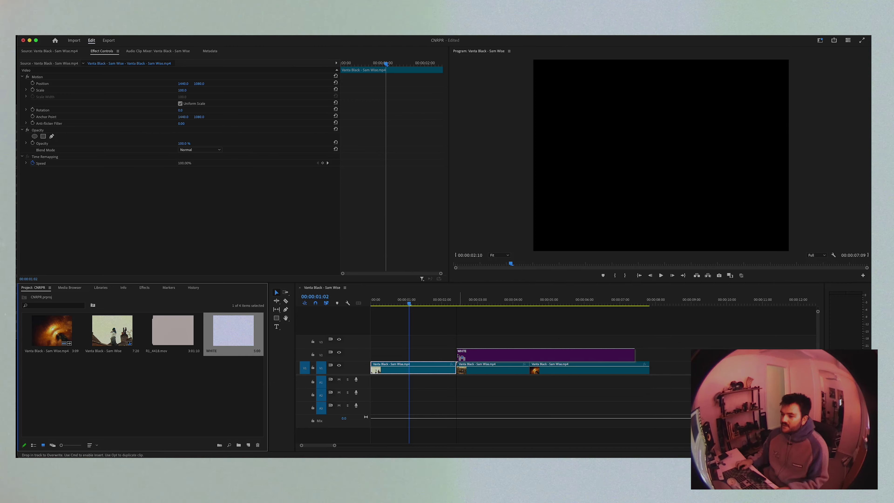
{"action": "left_click_drag", "start_coordinate": [459, 356], "coordinate": [458, 355]}
{"action": "key", "text": "Down"}
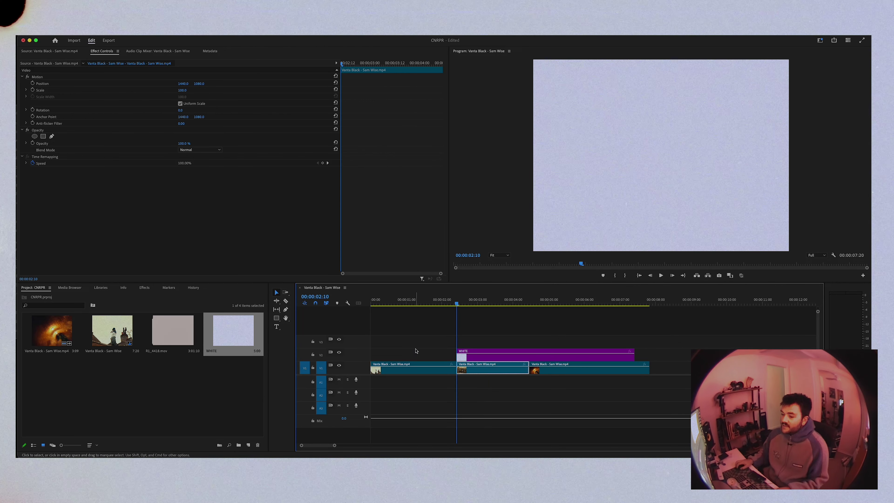
{"action": "key", "text": "="}
{"action": "key", "text": "c"}
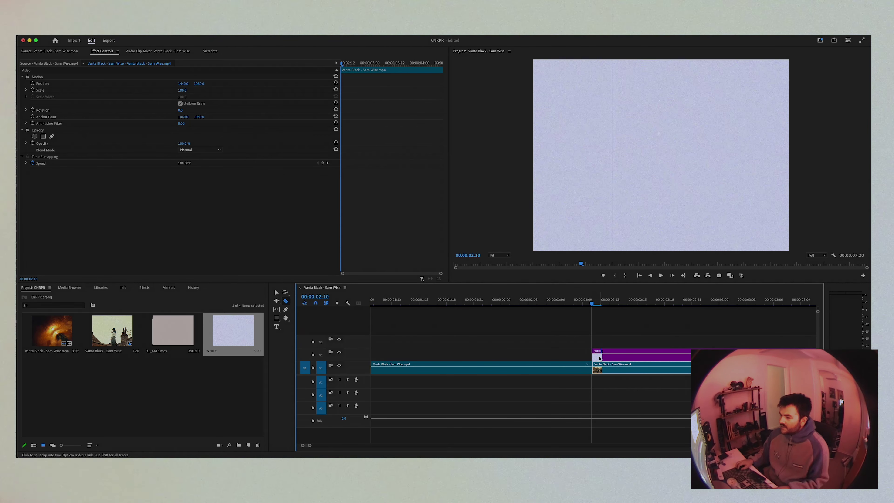
{"action": "left_click", "coordinate": [601, 356]}
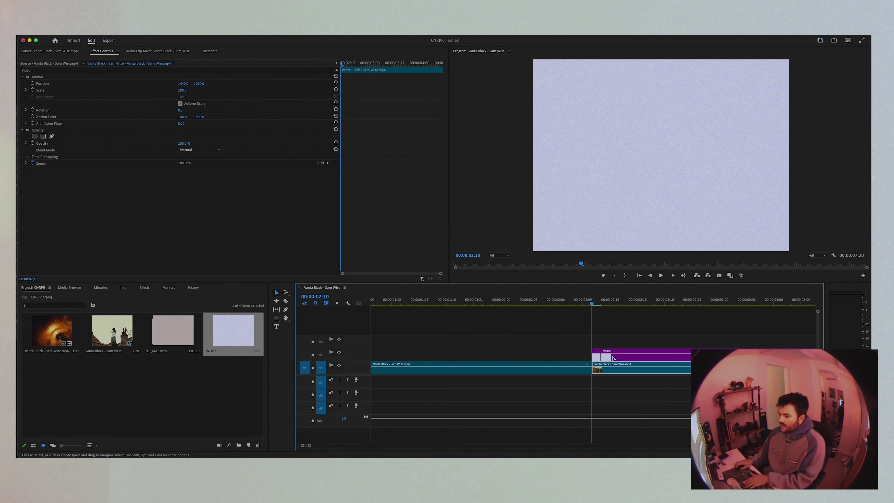
{"action": "key", "text": "Delete"}
Preview the white flash at the first cut, replaying around it
{"action": "left_click_drag", "start_coordinate": [591, 303], "coordinate": [428, 300]}
{"action": "key", "text": "Home"}
{"action": "key", "text": "space"}
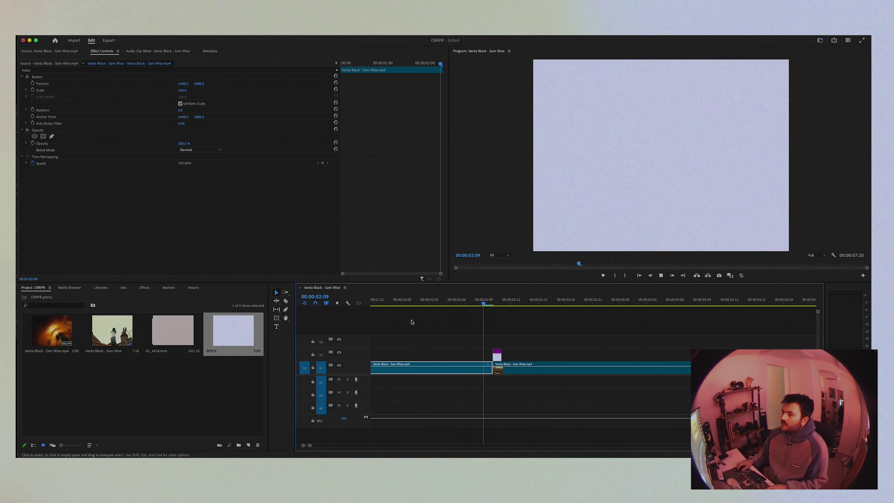
{"action": "key", "text": "space"}
{"action": "left_click_drag", "start_coordinate": [499, 300], "coordinate": [431, 301]}
{"action": "key", "text": "space"}
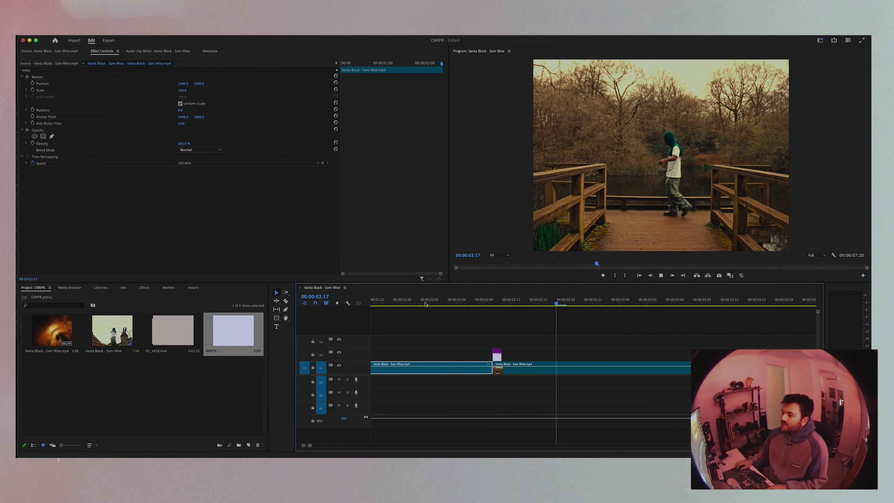
{"action": "key", "text": "space"}
{"action": "left_click", "coordinate": [481, 300]}
{"action": "key", "text": "space"}
Copy the white flash to the next cut and play through it
{"action": "key", "text": "space"}
{"action": "key", "text": "minus"}
{"action": "left_click_drag", "start_coordinate": [466, 358], "coordinate": [633, 359]}
{"action": "key", "text": "space"}
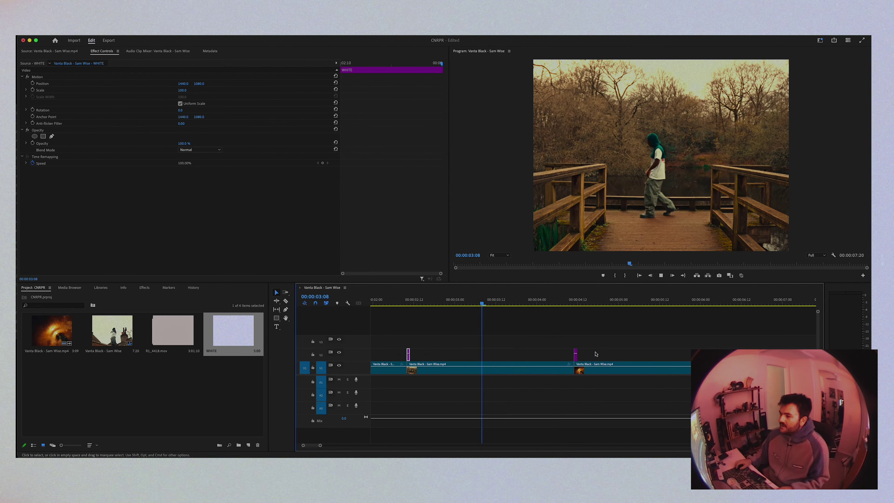
{"action": "left_click", "coordinate": [482, 299]}
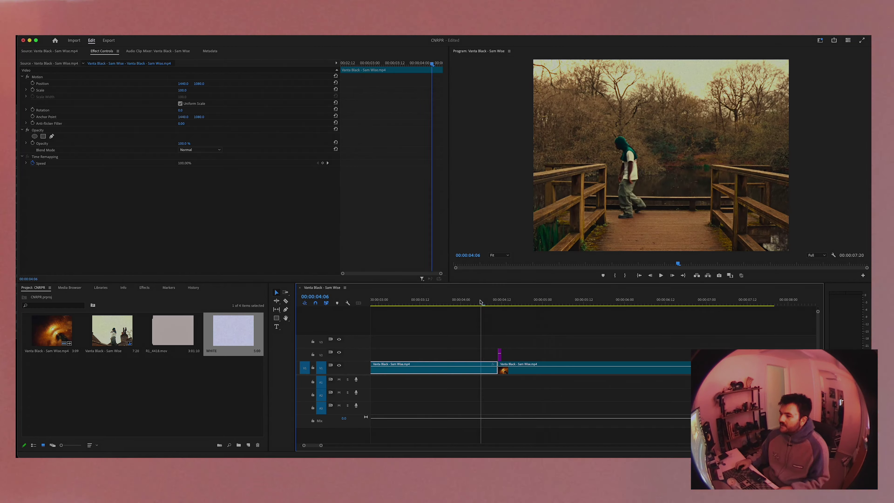
{"action": "key", "text": "space"}
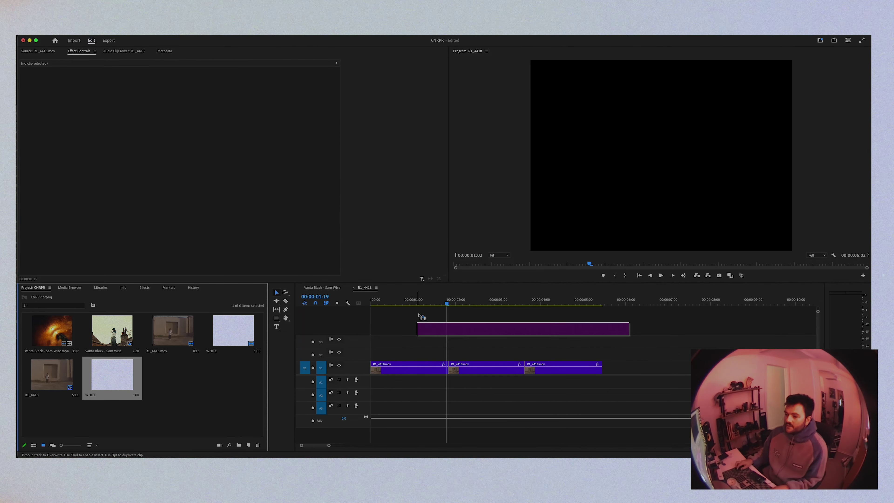
Place WHITE above R1_4418's first cut and trim it to a frame or two
{"action": "left_click_drag", "start_coordinate": [416, 357], "coordinate": [446, 357]}
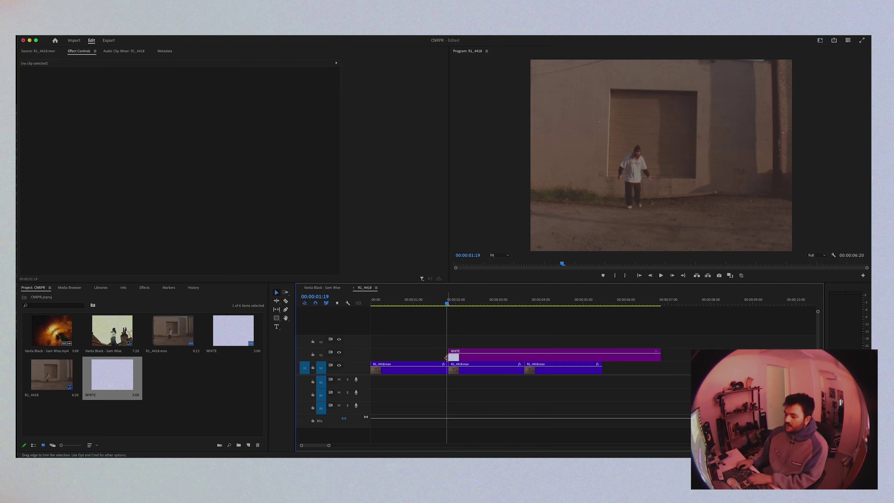
{"action": "key", "text": "Right"}
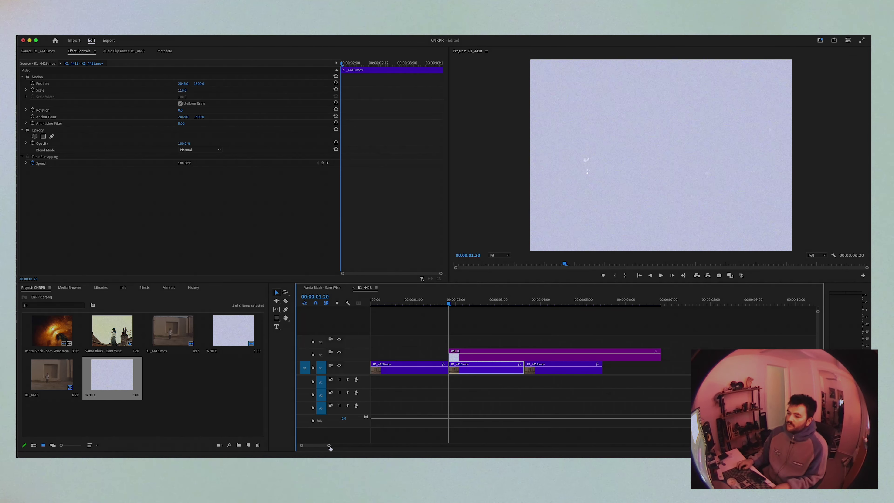
{"action": "left_click_drag", "start_coordinate": [329, 447], "coordinate": [310, 446]}
{"action": "key", "text": "c"}
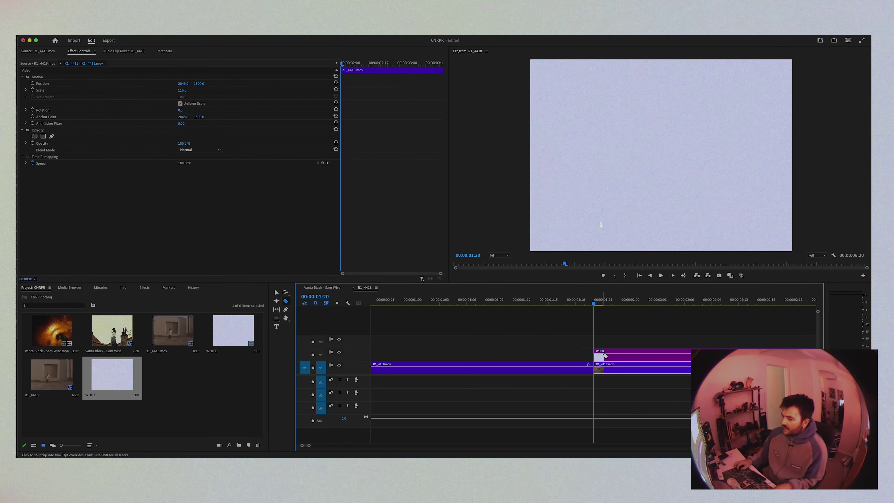
{"action": "key", "text": "Delete"}
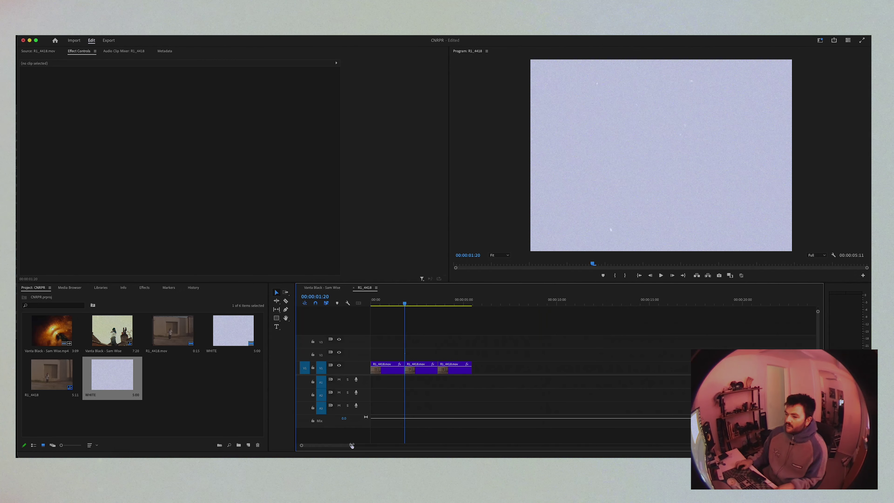
Copy the white flash to the second cut and return to the sequence start
{"action": "left_click_drag", "start_coordinate": [352, 445], "coordinate": [352, 445]}
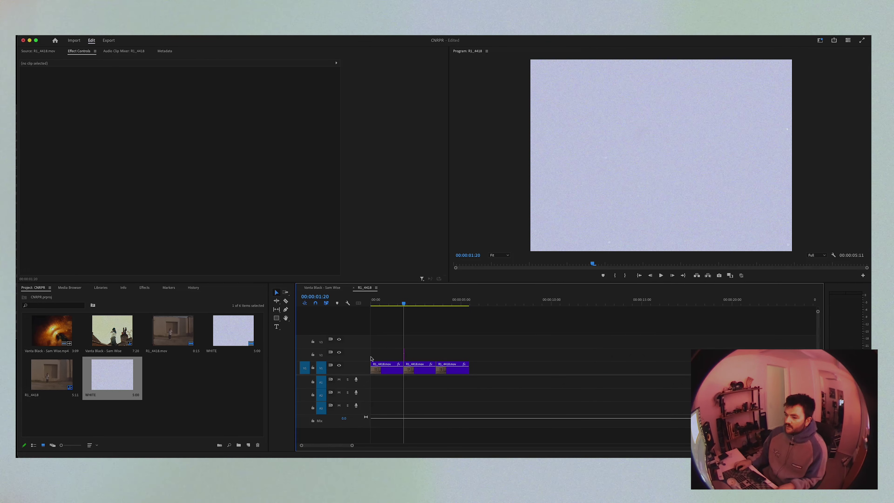
{"action": "left_click_drag", "start_coordinate": [405, 356], "coordinate": [430, 358]}
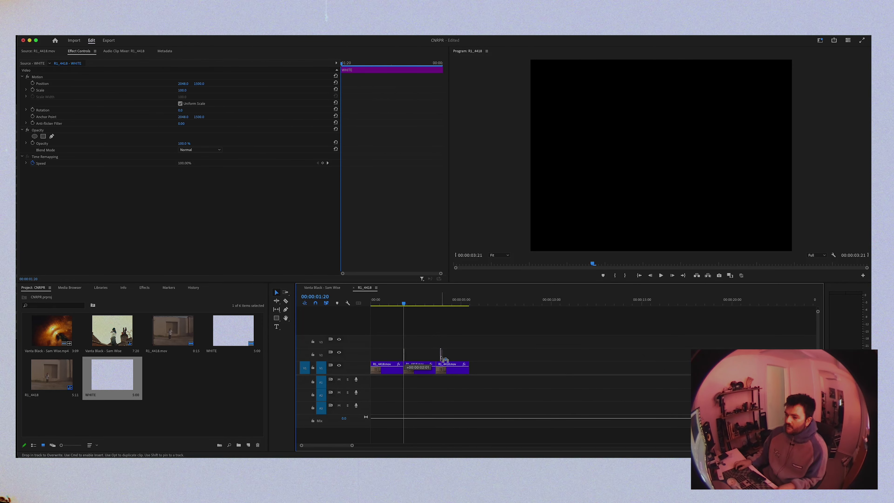
{"action": "left_click_drag", "start_coordinate": [406, 303], "coordinate": [347, 300]}
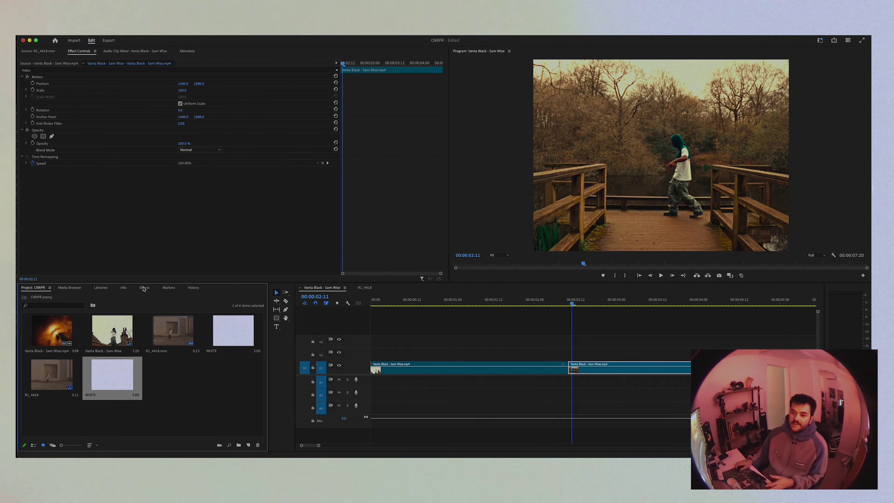
Search for Brightness & Contrast and apply it to the second clip
{"action": "left_click", "coordinate": [144, 288]}
{"action": "left_click", "coordinate": [21, 297]}
{"action": "type", "text": "BRIGHT"}
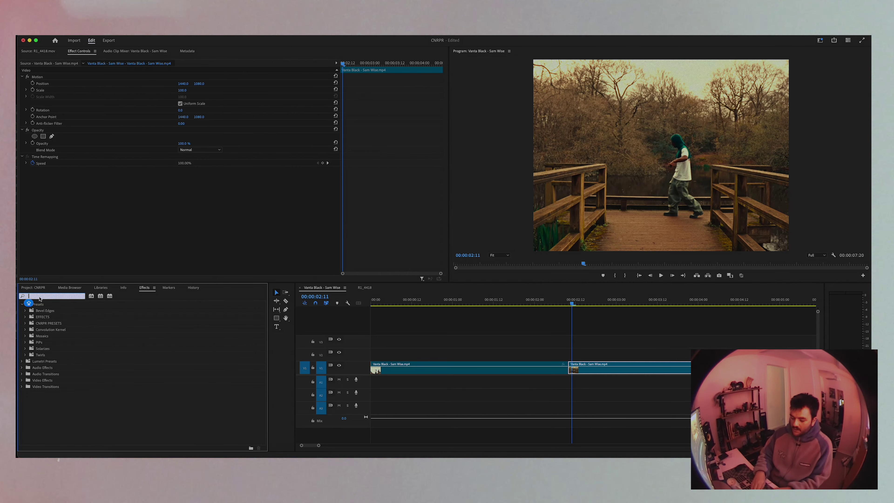
{"action": "type", "text": "NESS"}
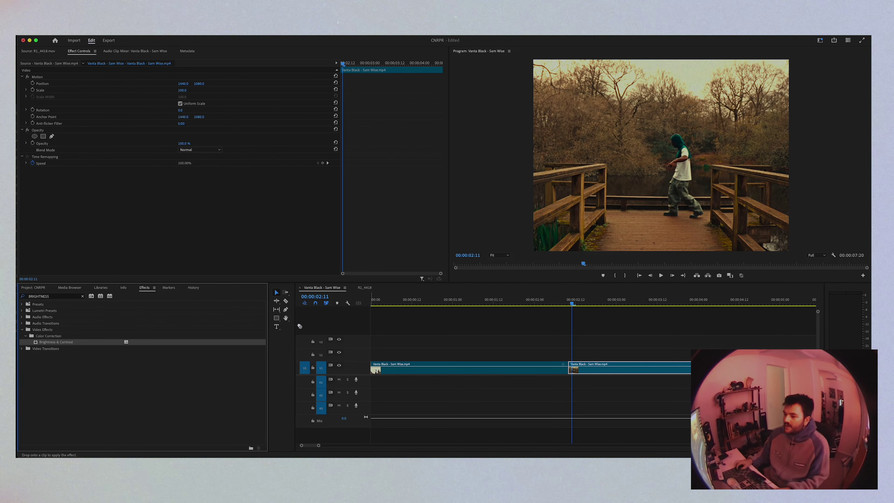
{"action": "left_click_drag", "start_coordinate": [300, 326], "coordinate": [576, 333]}
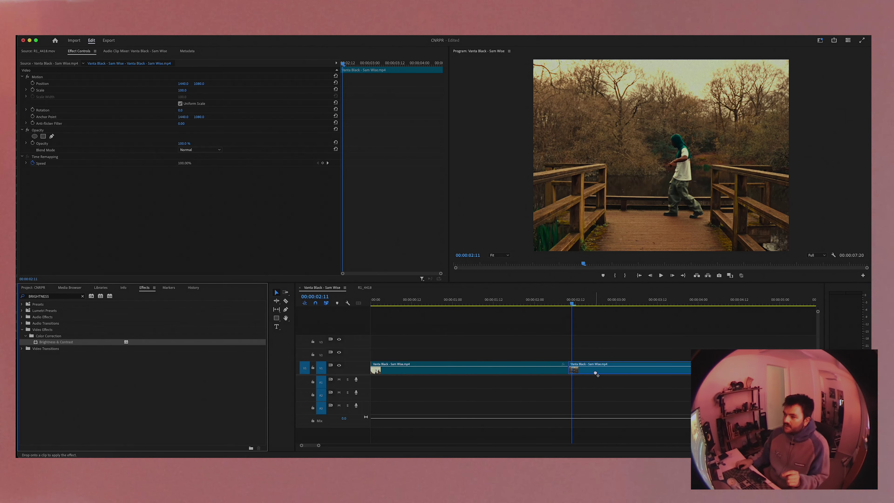
{"action": "left_click_drag", "start_coordinate": [595, 372], "coordinate": [596, 373]}
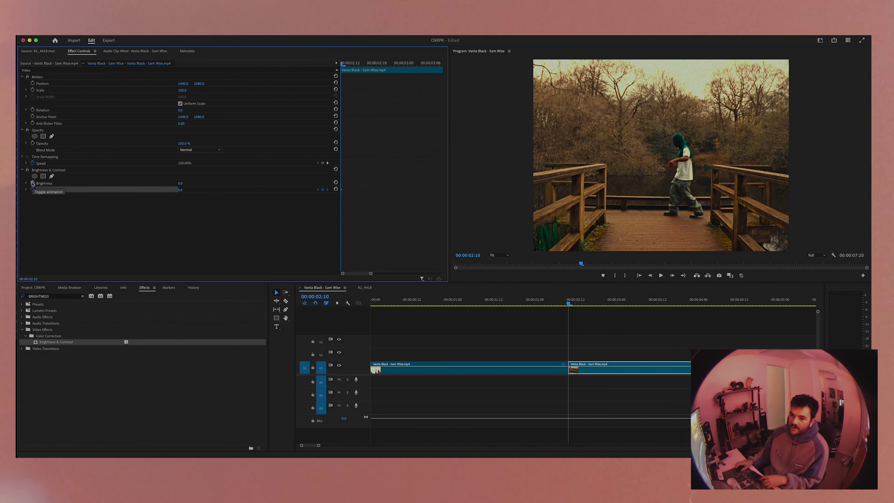
Keyframe Brightness 100 and Contrast -100 at the cut, then both to 0 one frame later
{"action": "left_click", "coordinate": [32, 183]}
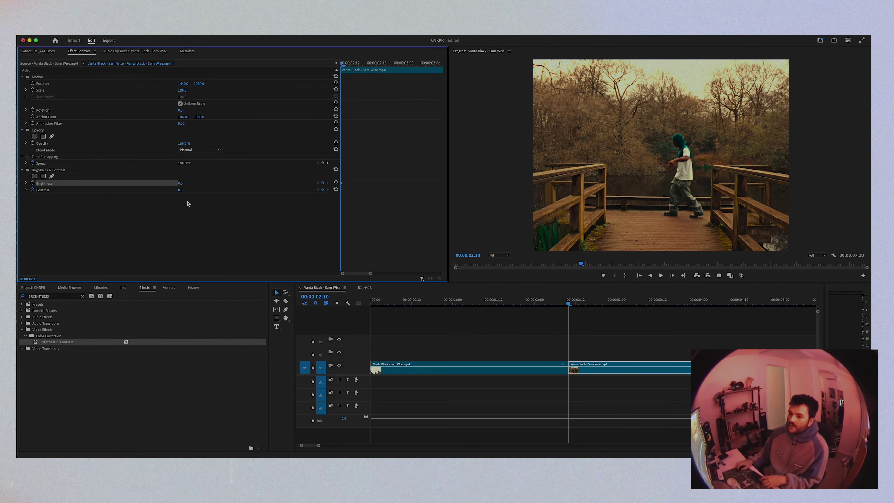
{"action": "left_click_drag", "start_coordinate": [182, 191], "coordinate": [188, 185]}
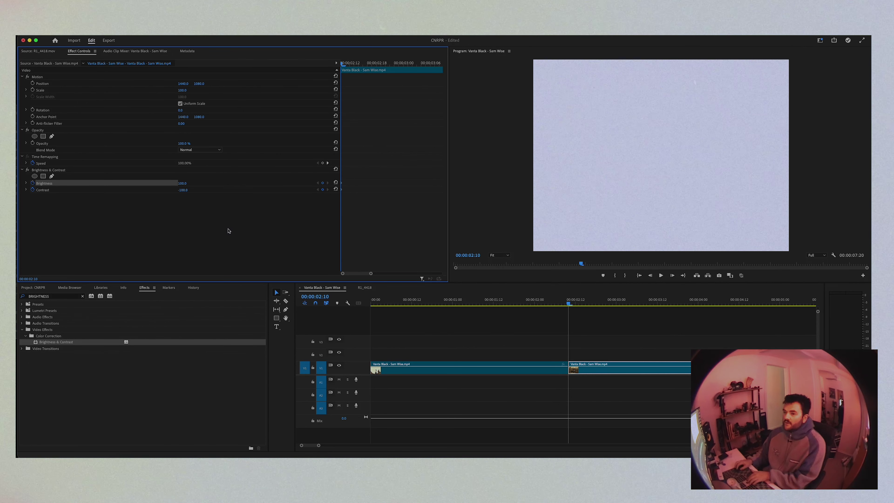
{"action": "left_click", "coordinate": [182, 183]}
{"action": "type", "text": "0"}
{"action": "key", "text": "Return"}
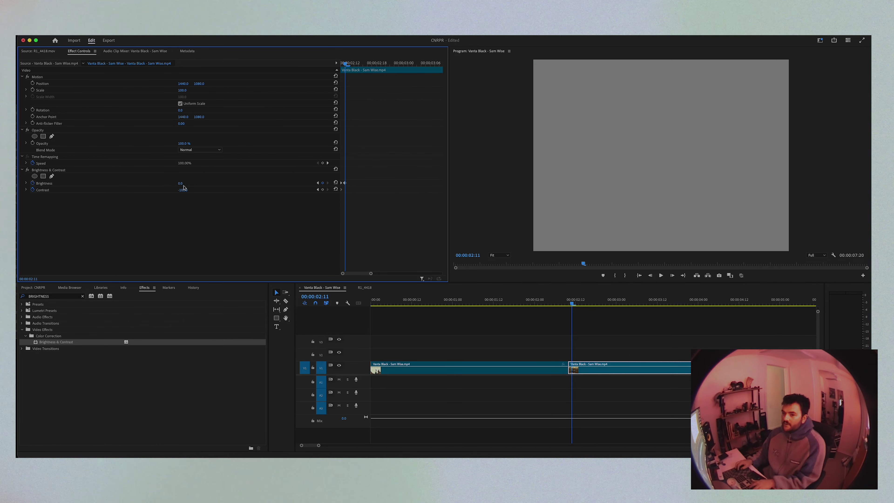
{"action": "left_click", "coordinate": [183, 190]}
{"action": "type", "text": "0"}
{"action": "key", "text": "Return"}
{"action": "key", "text": "Left"}
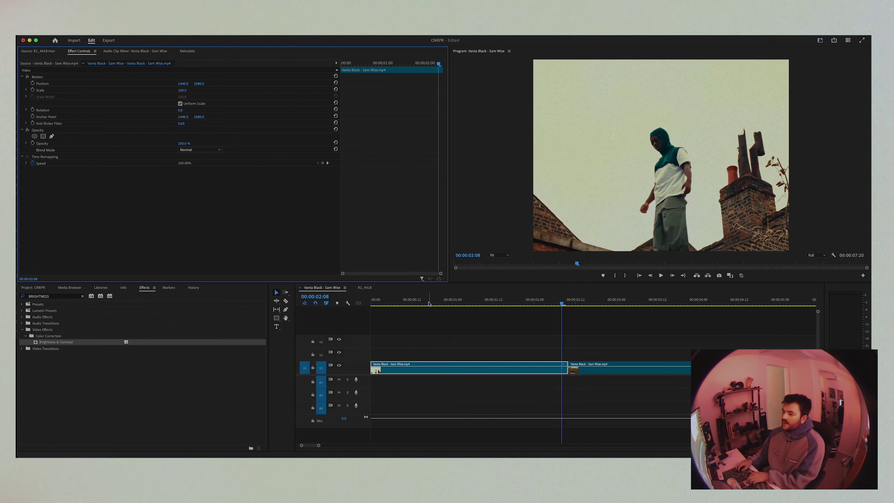
Copy the keyframed Brightness & Contrast effect and paste it at the tunnel clip's start
{"action": "key", "text": "Right"}
{"action": "key", "text": "Right"}
{"action": "key", "text": "Right"}
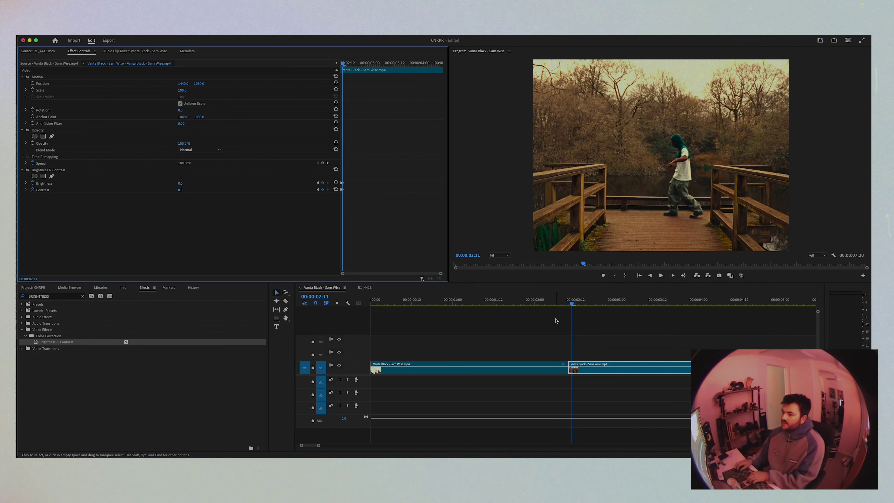
{"action": "key", "text": "Left"}
{"action": "key", "text": "Left"}
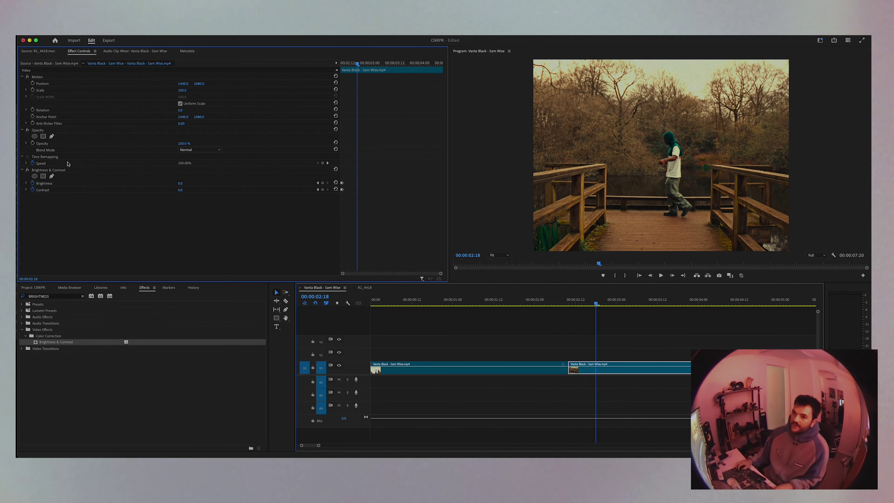
{"action": "left_click", "coordinate": [59, 170]}
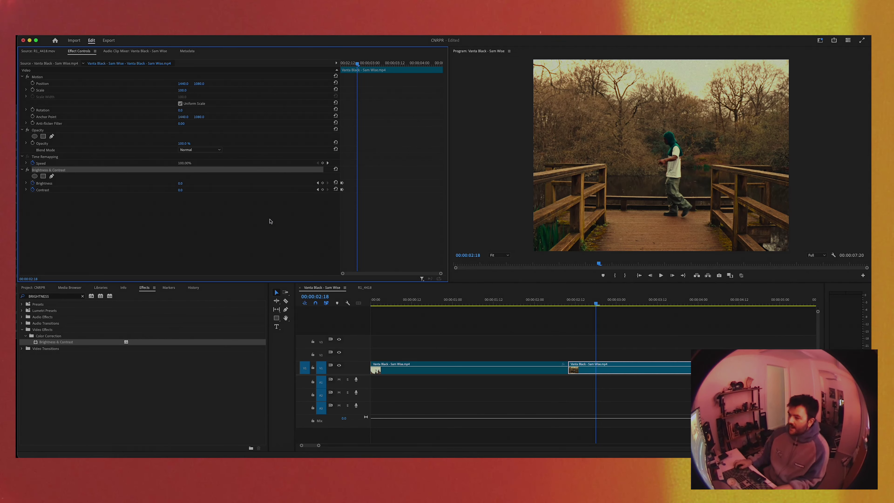
{"action": "key", "text": "Delete"}
{"action": "left_click", "coordinate": [735, 297]}
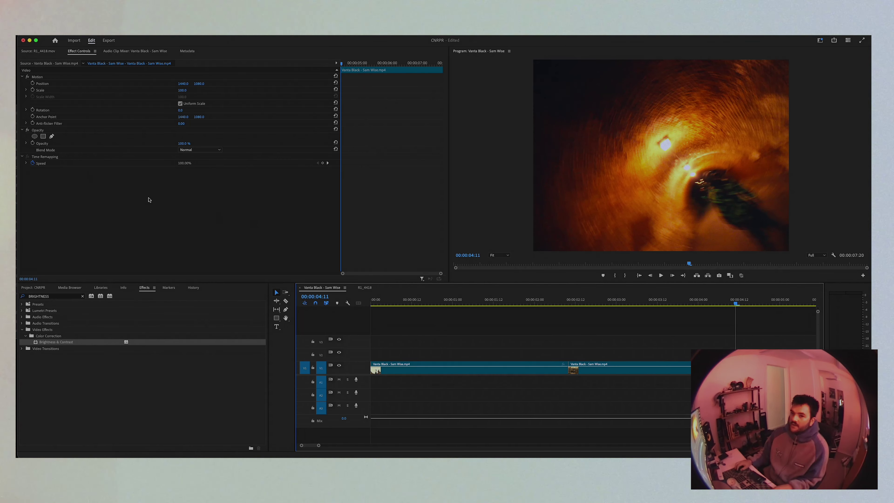
{"action": "left_click", "coordinate": [91, 190]}
{"action": "key", "text": "super+v"}
{"action": "key", "text": "Right"}
{"action": "key", "text": "Right"}
{"action": "key", "text": "Right"}
{"action": "key", "text": "Right"}
{"action": "key", "text": "Right"}
{"action": "key", "text": "Right"}
{"action": "key", "text": "Right"}
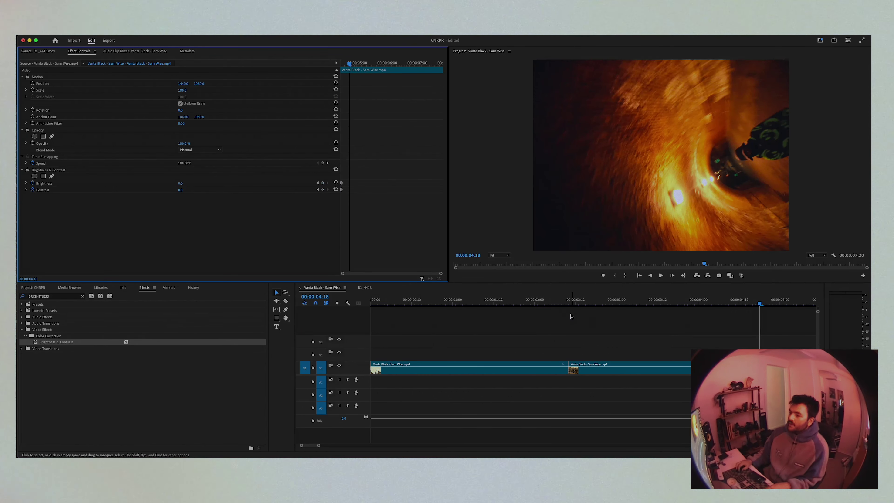
Preview both flashes, return to the start, and clear the effects search
{"action": "left_click", "coordinate": [472, 301]}
{"action": "key", "text": "space"}
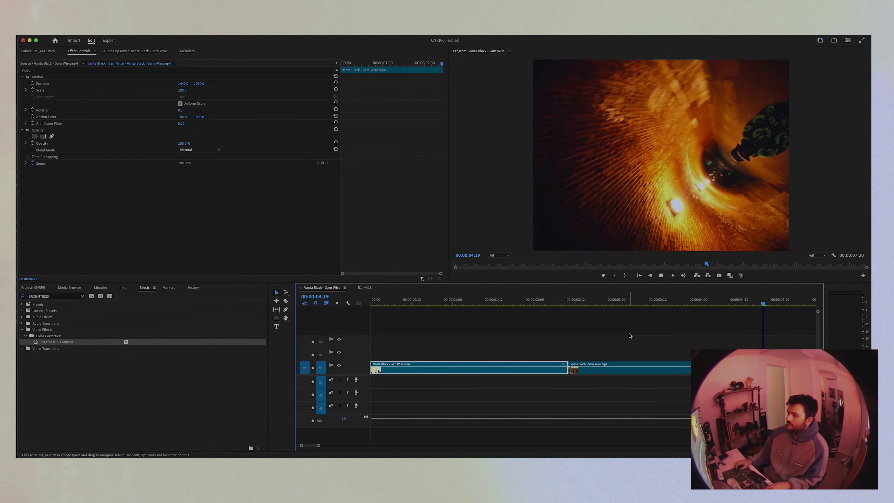
{"action": "key", "text": "space"}
{"action": "key", "text": "Home"}
{"action": "left_click", "coordinate": [82, 296]}
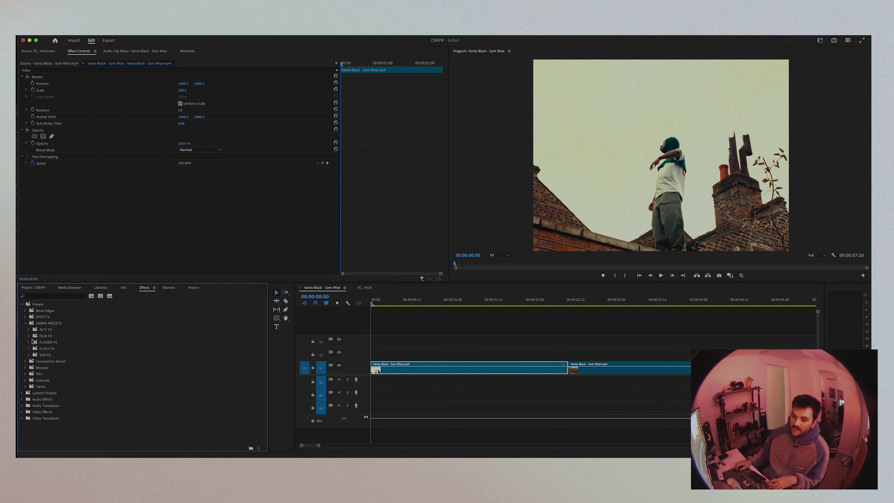
Expand FLASH FX and examine the DOUBLE FLASH (START) and (END) presets
{"action": "left_click", "coordinate": [29, 348]}
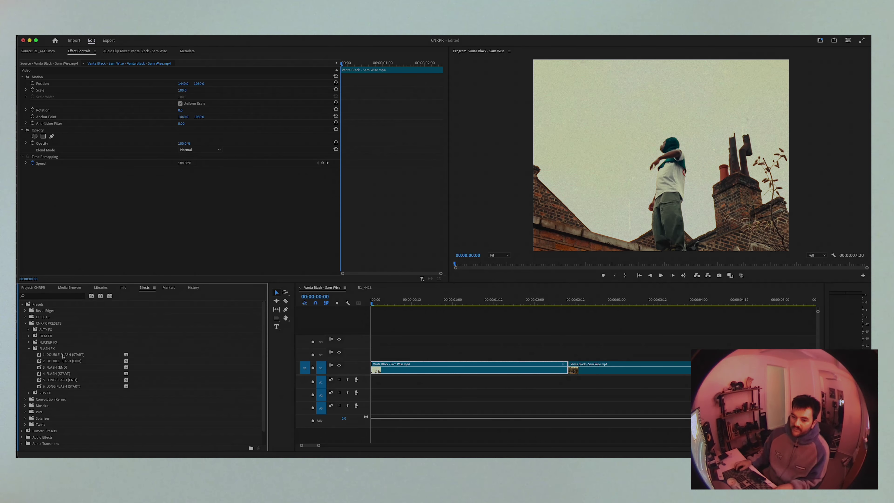
{"action": "left_click", "coordinate": [62, 355]}
{"action": "left_click", "coordinate": [55, 361]}
{"action": "left_click", "coordinate": [58, 354]}
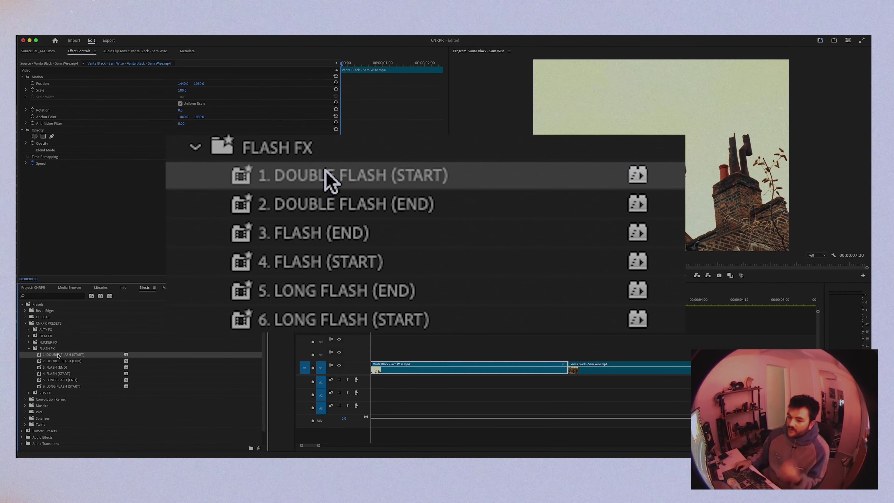
{"action": "left_click", "coordinate": [55, 361]}
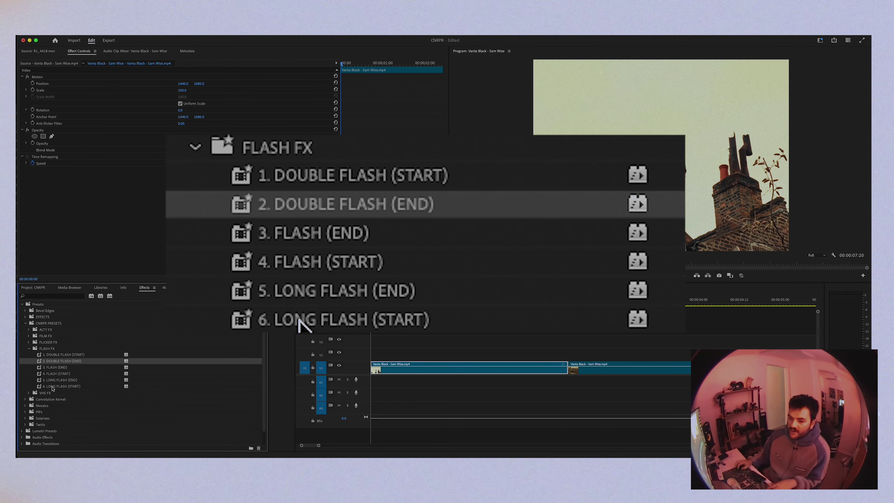
Drop 4. FLASH (START) onto the clip and preview it
{"action": "left_click", "coordinate": [57, 375]}
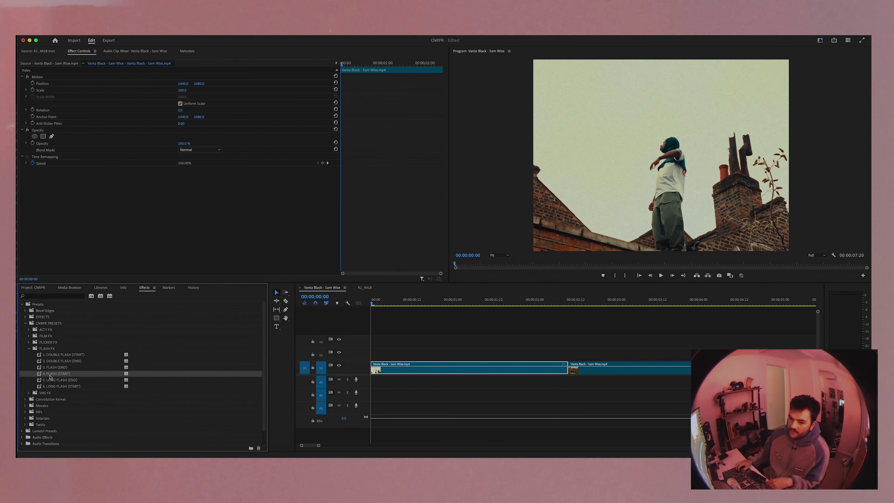
{"action": "left_click_drag", "start_coordinate": [460, 365], "coordinate": [459, 366]}
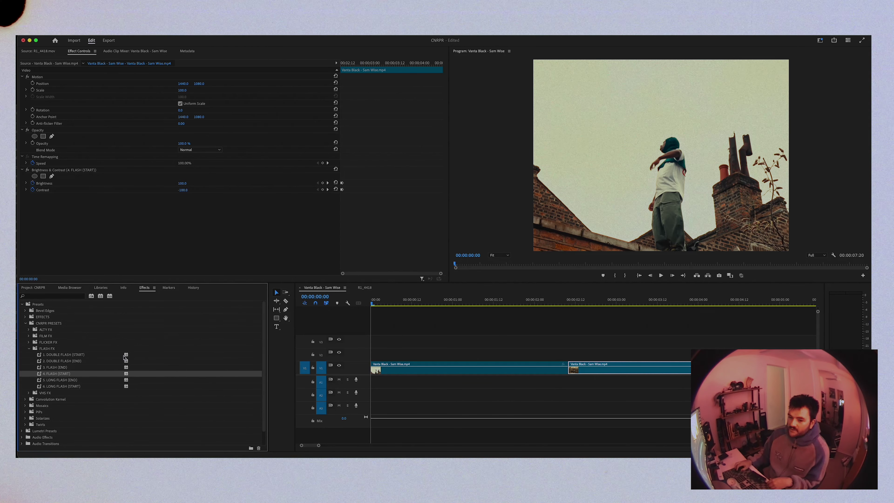
{"action": "key", "text": "space"}
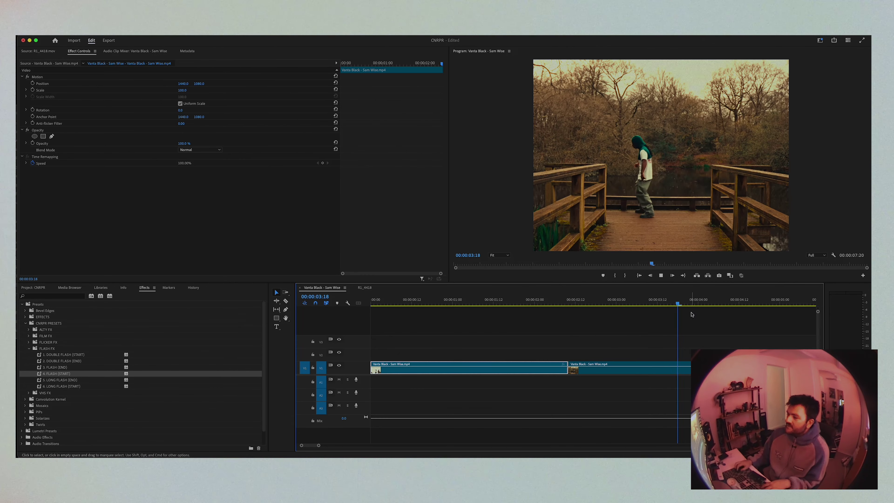
Marquee-select R1_4418's three clips, drop 4. FLASH (START) on them, and preview from the start
{"action": "key", "text": "space"}
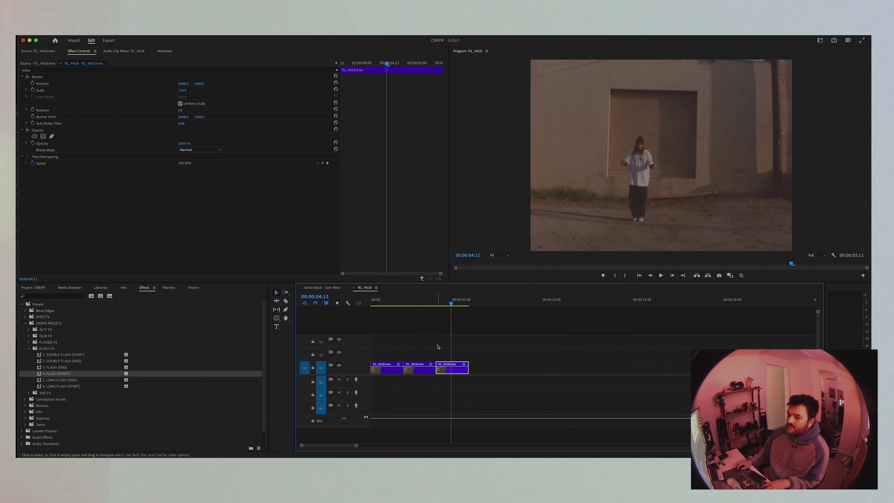
{"action": "left_click_drag", "start_coordinate": [392, 346], "coordinate": [438, 373]}
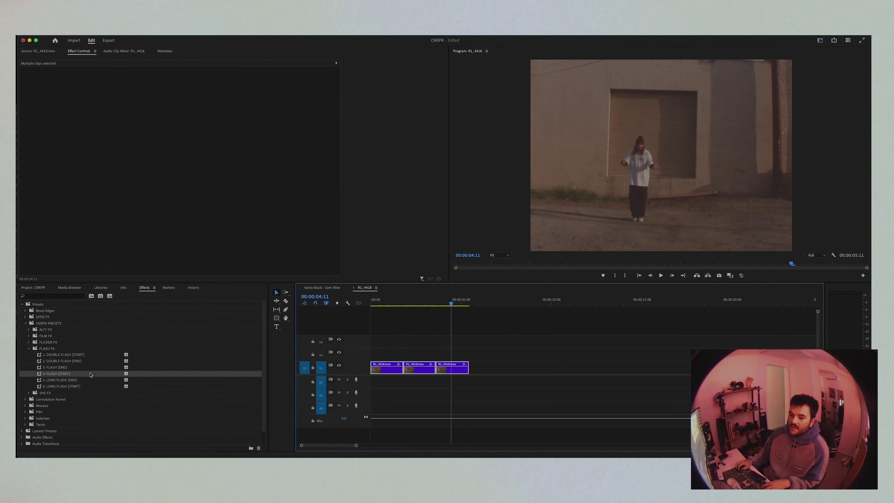
{"action": "left_click_drag", "start_coordinate": [74, 374], "coordinate": [394, 368]}
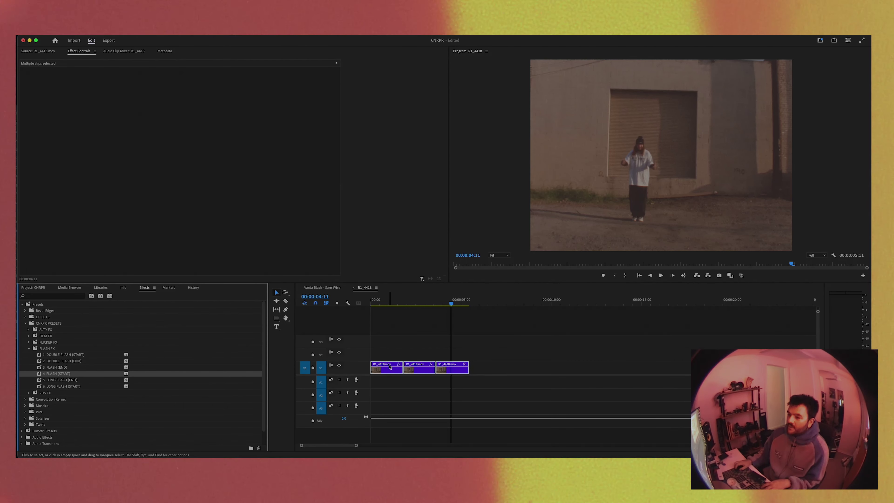
{"action": "left_click_drag", "start_coordinate": [415, 297], "coordinate": [347, 306]}
{"action": "key", "text": "space"}
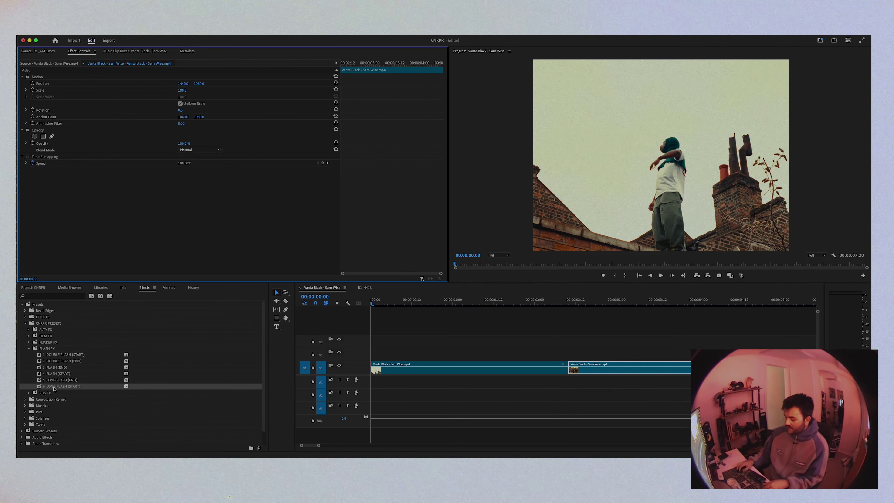
Apply 6. LONG FLASH (START) to the second clip and preview it
{"action": "left_click_drag", "start_coordinate": [570, 370], "coordinate": [570, 369]}
{"action": "left_click_drag", "start_coordinate": [555, 300], "coordinate": [523, 303]}
{"action": "key", "text": "space"}
{"action": "key", "text": "space"}
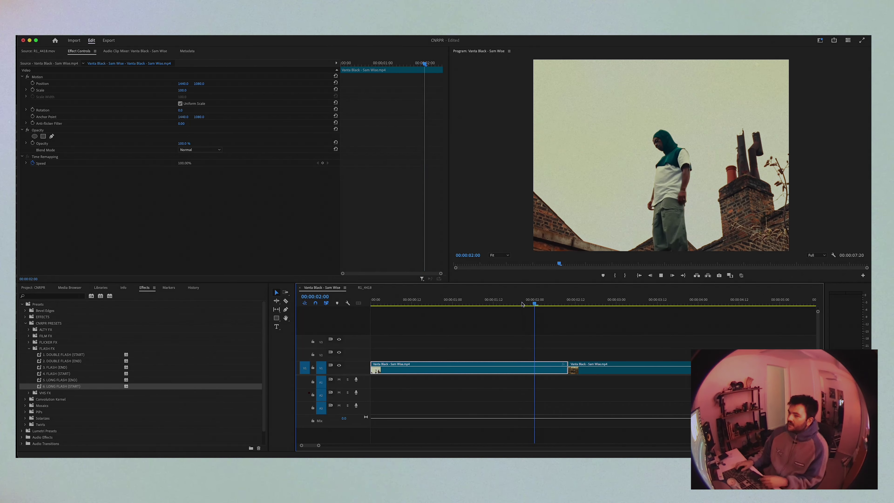
{"action": "left_click", "coordinate": [409, 300]}
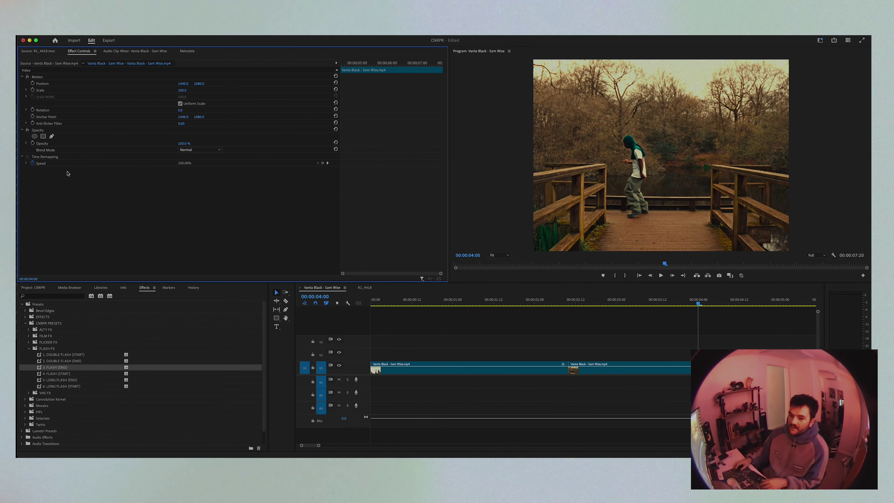
Apply 1. DOUBLE FLASH (START) to a clip and replay the flashes around the tunnel cut
{"action": "left_click_drag", "start_coordinate": [71, 354], "coordinate": [753, 346]}
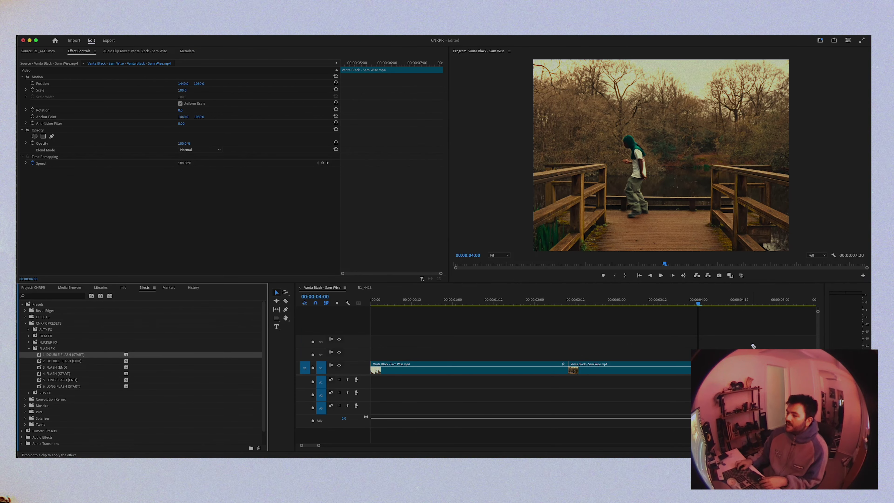
{"action": "key", "text": "space"}
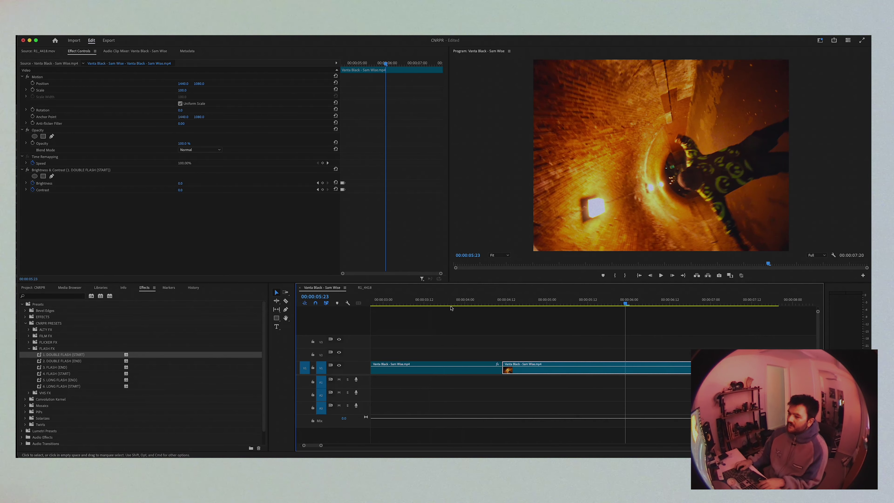
{"action": "left_click", "coordinate": [467, 299]}
{"action": "key", "text": "space"}
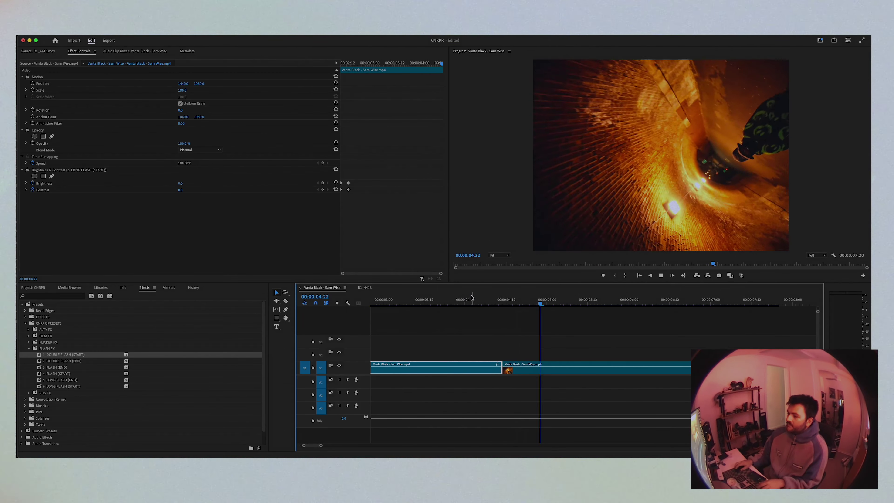
{"action": "left_click", "coordinate": [473, 297]}
{"action": "key", "text": "space"}
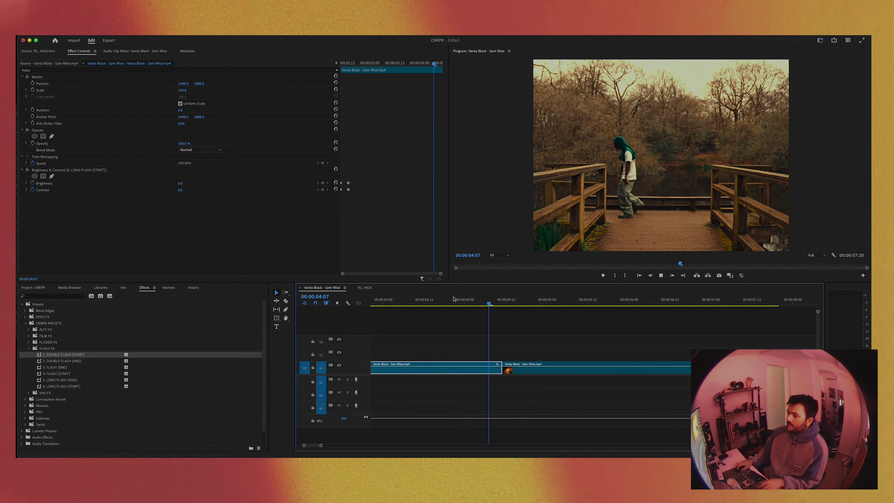